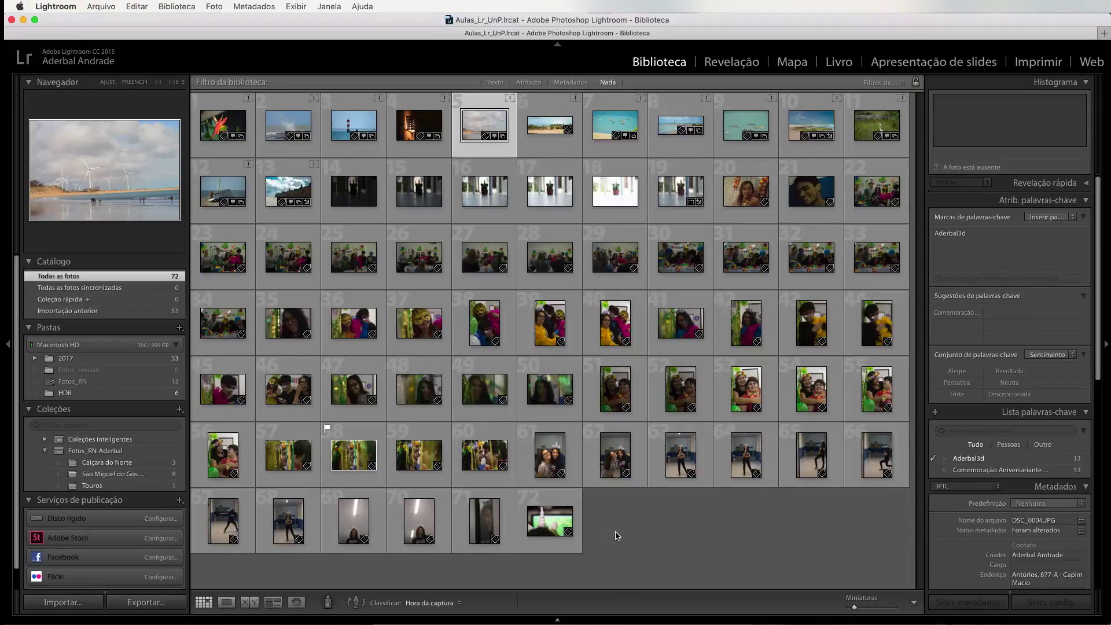
Back in Lightroom, create a new catalog 'Revisão' saved in the Imagens folder
key(super+Tab)
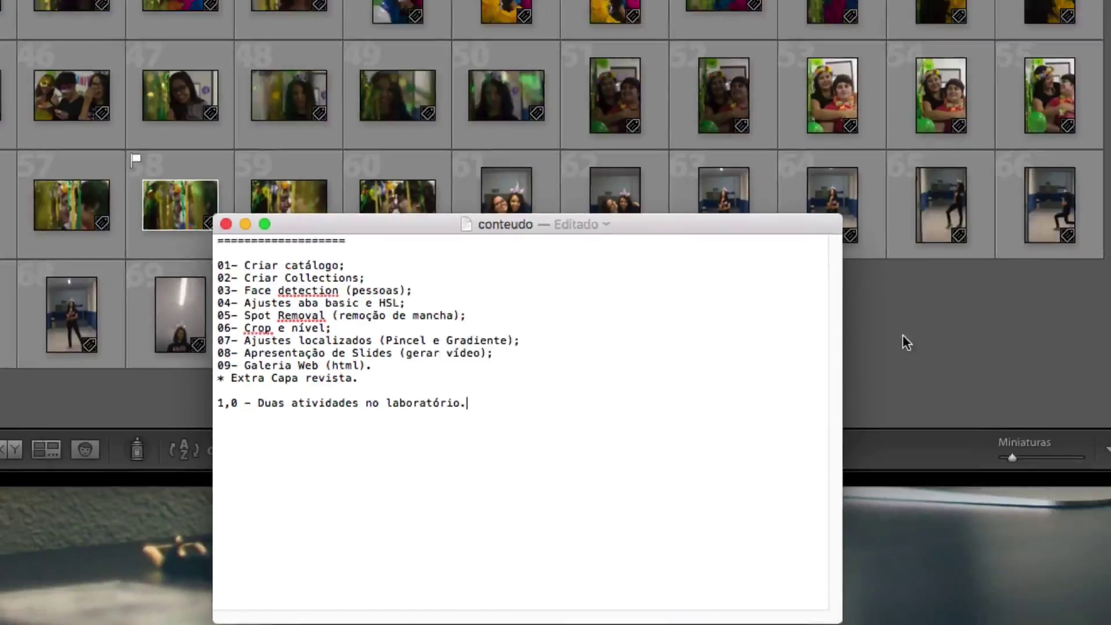
click(749, 515)
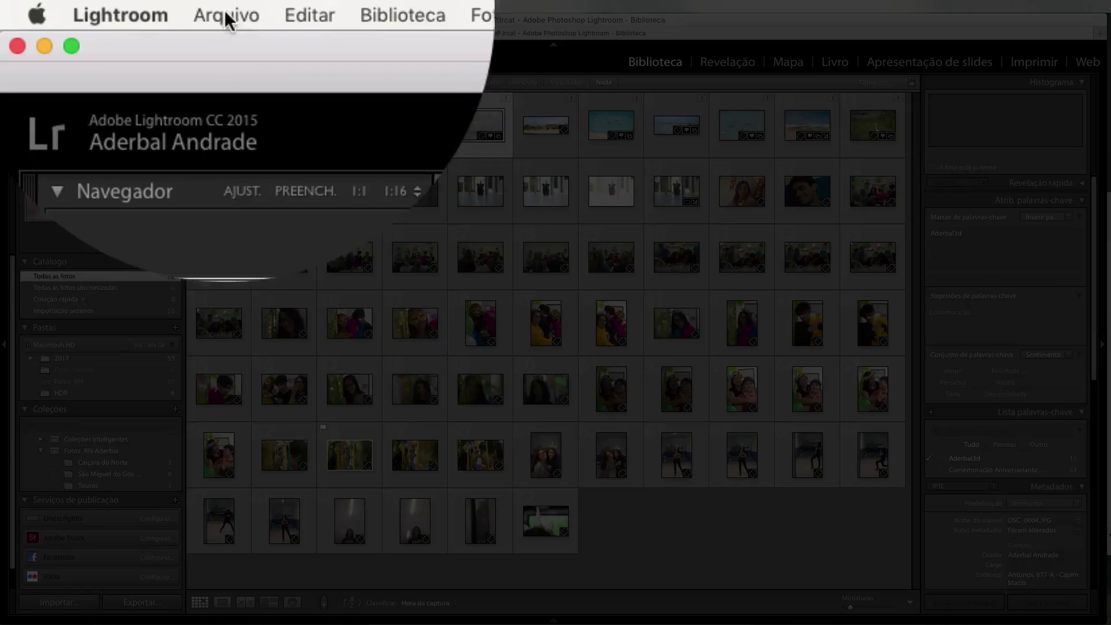
click(97, 6)
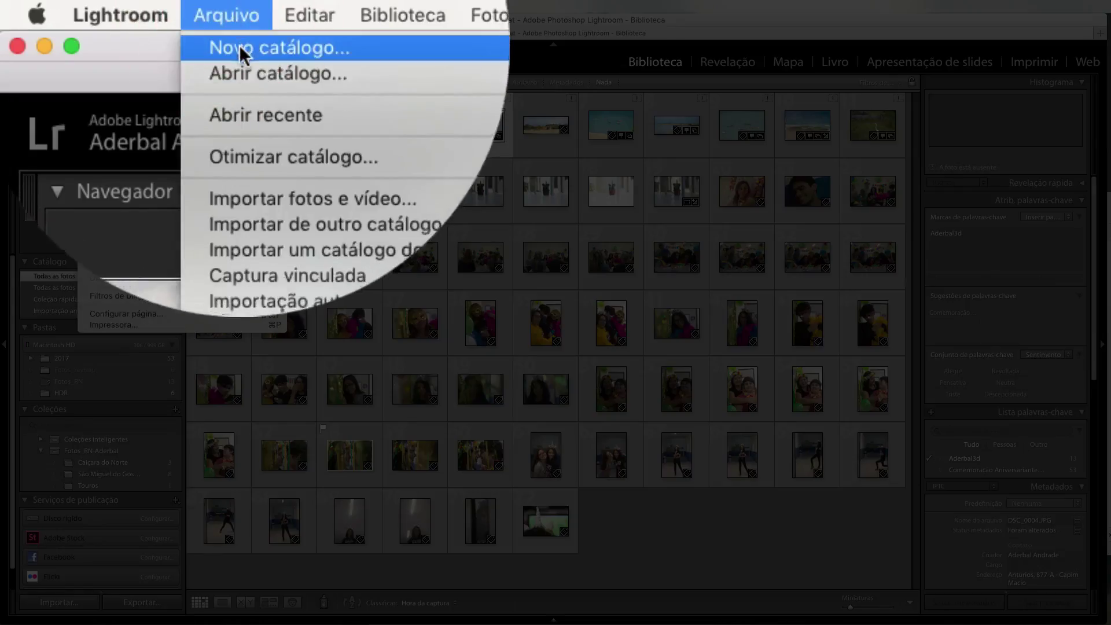
click(270, 44)
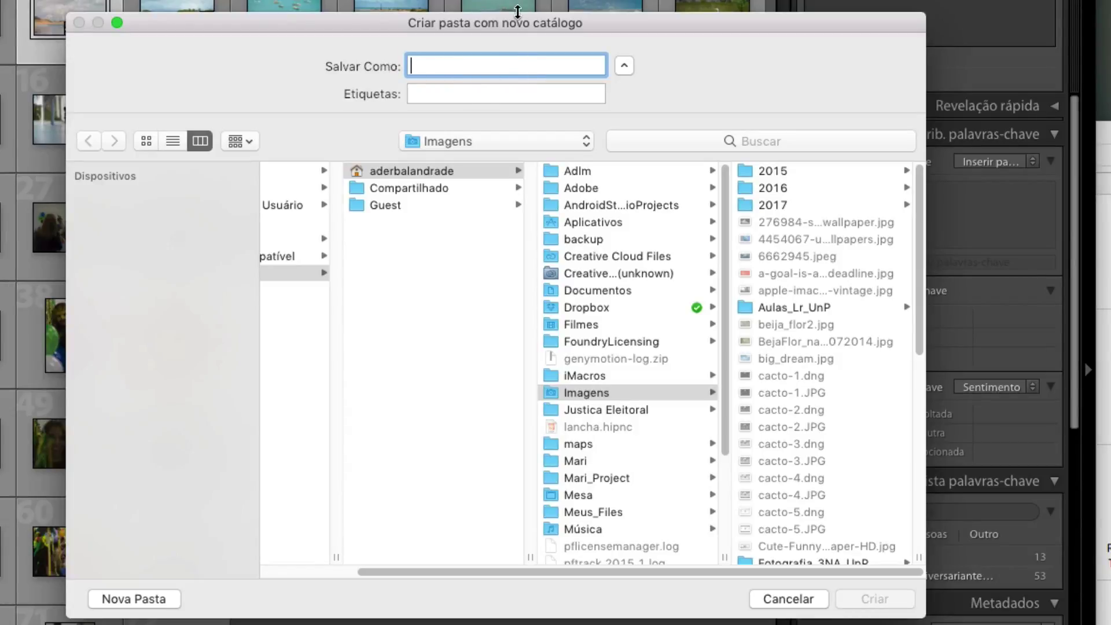
text(Rev)
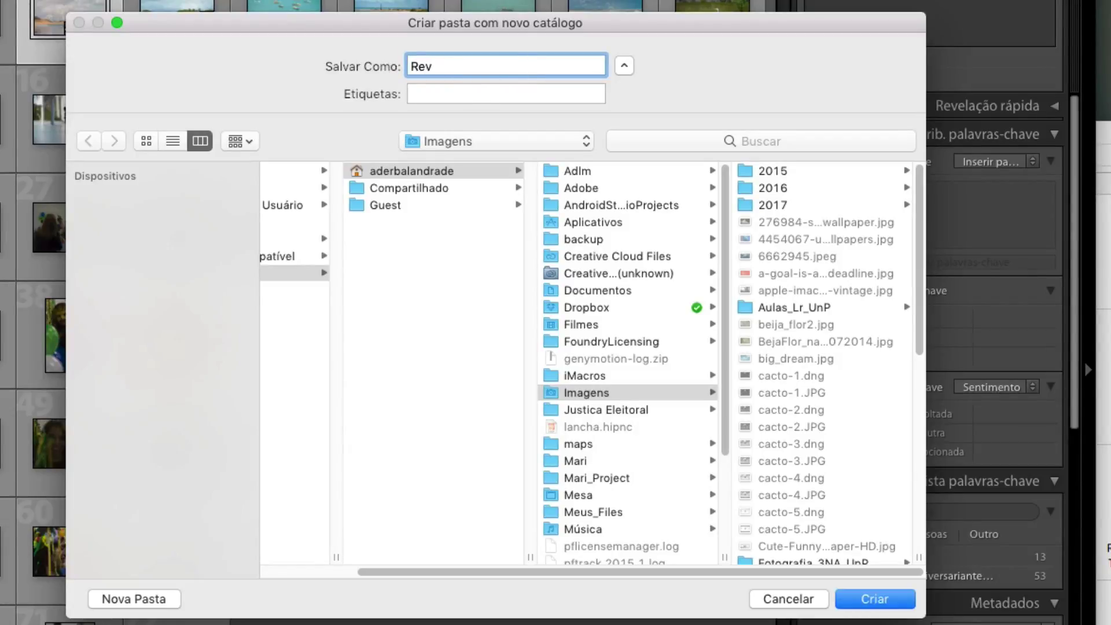
text(isão)
click(553, 391)
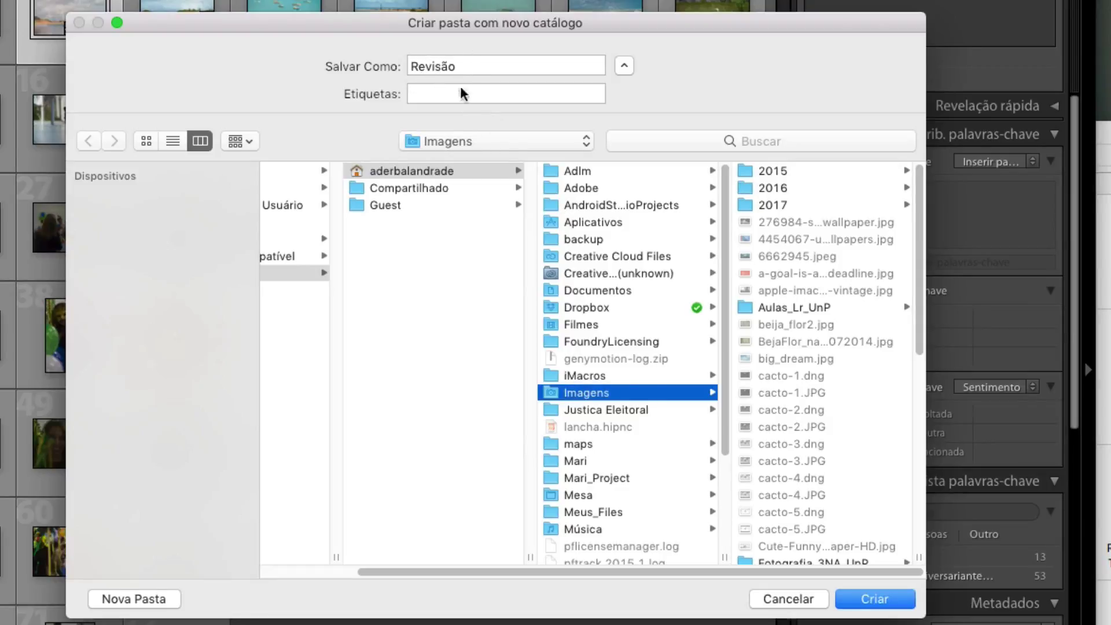
scroll(822, 359, down, 5)
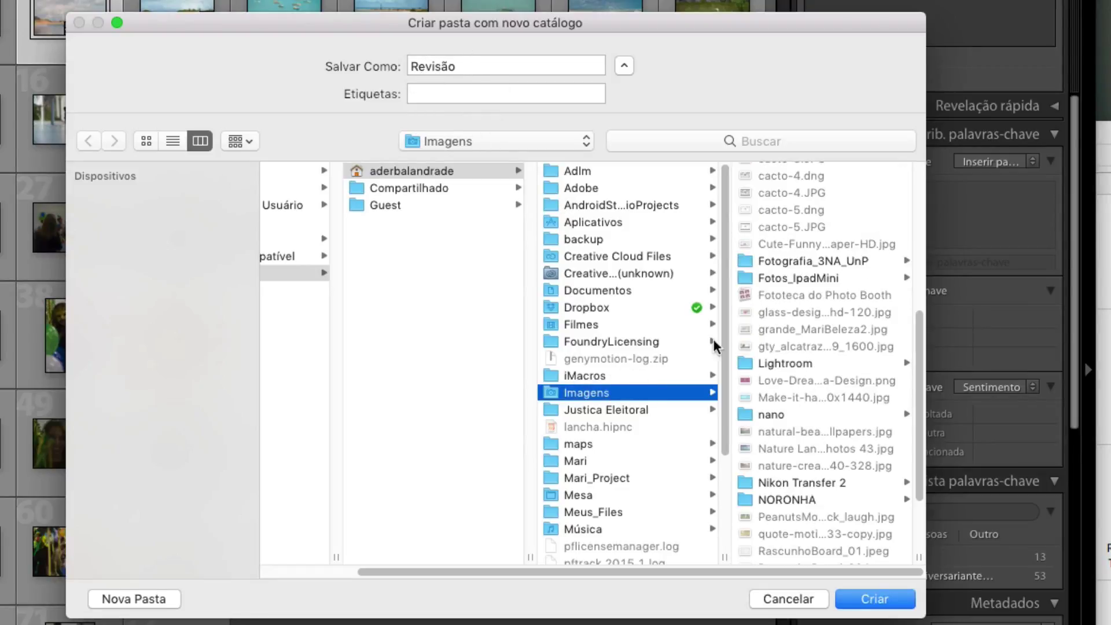
click(870, 597)
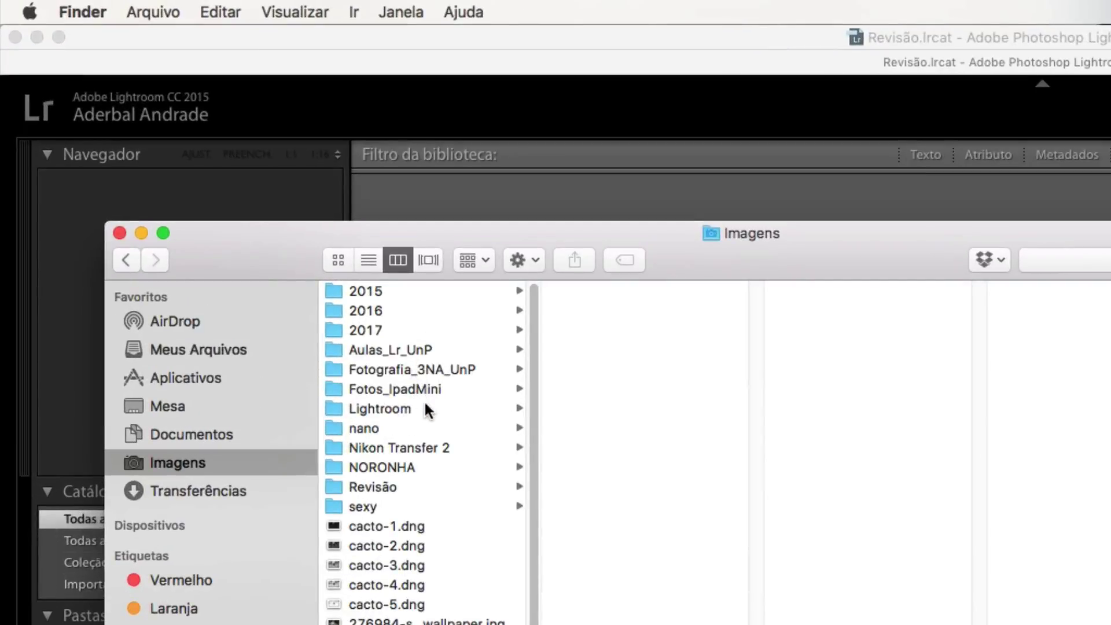
View the Revisão folder's .lrcat files in Finder, then close the Finder window
click(394, 488)
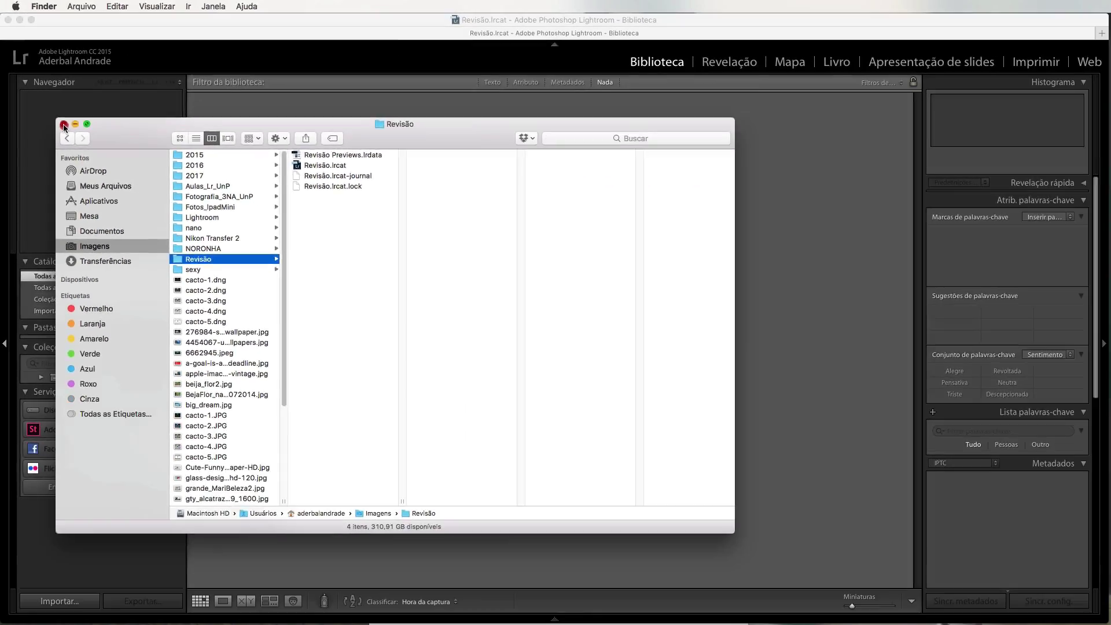
click(119, 232)
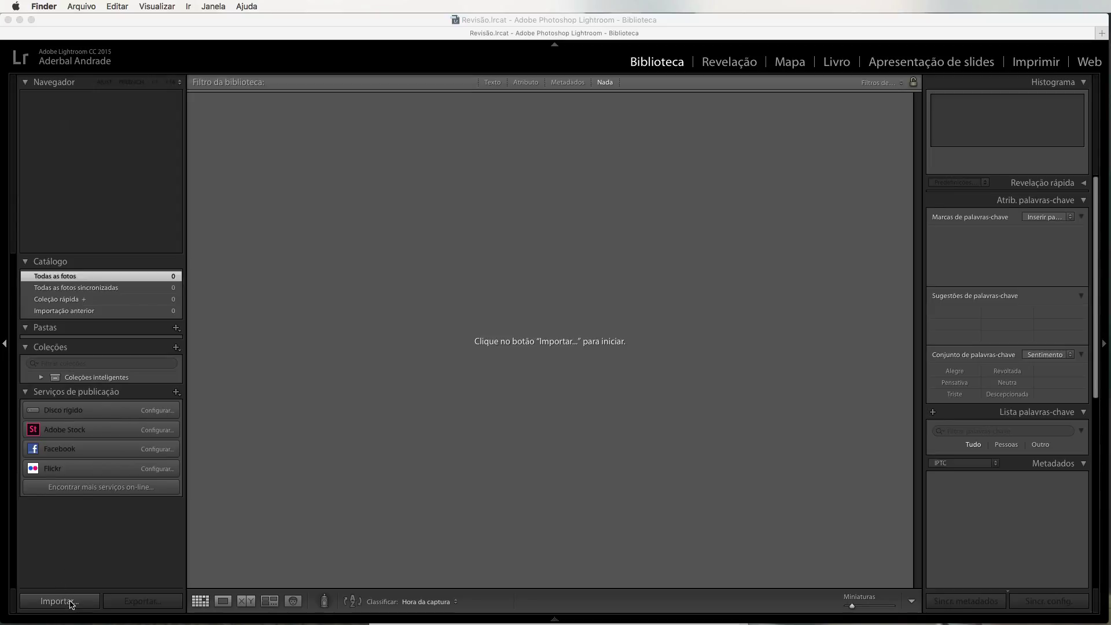
Drag the Fotos_revisao folder into the Import dialog to list its 18 photos
click(70, 602)
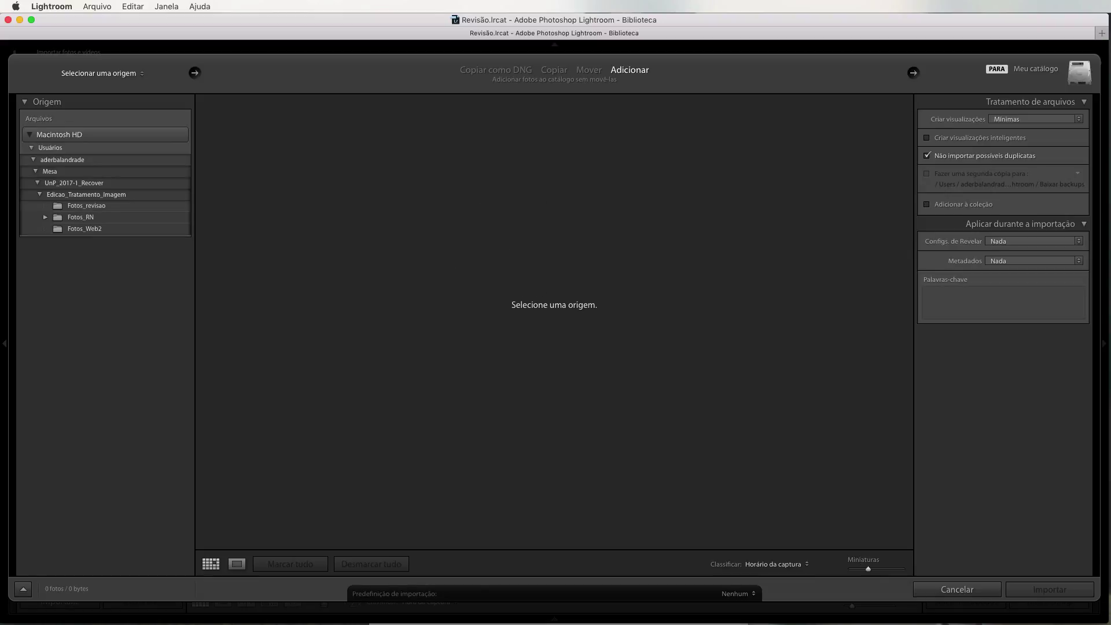
drag(810, 198, 516, 162)
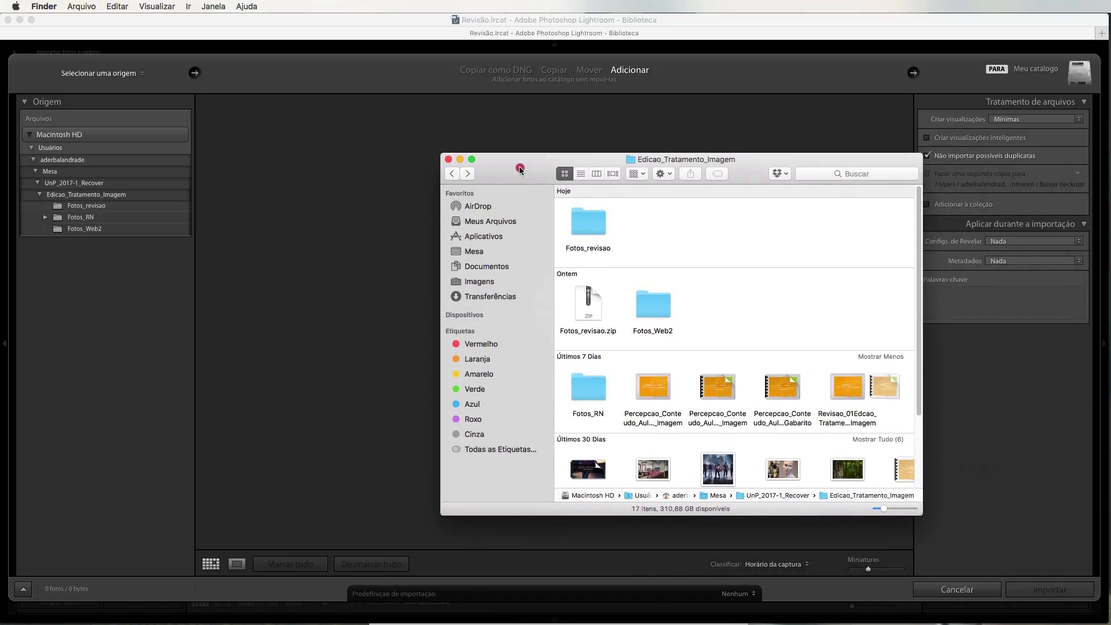
click(589, 218)
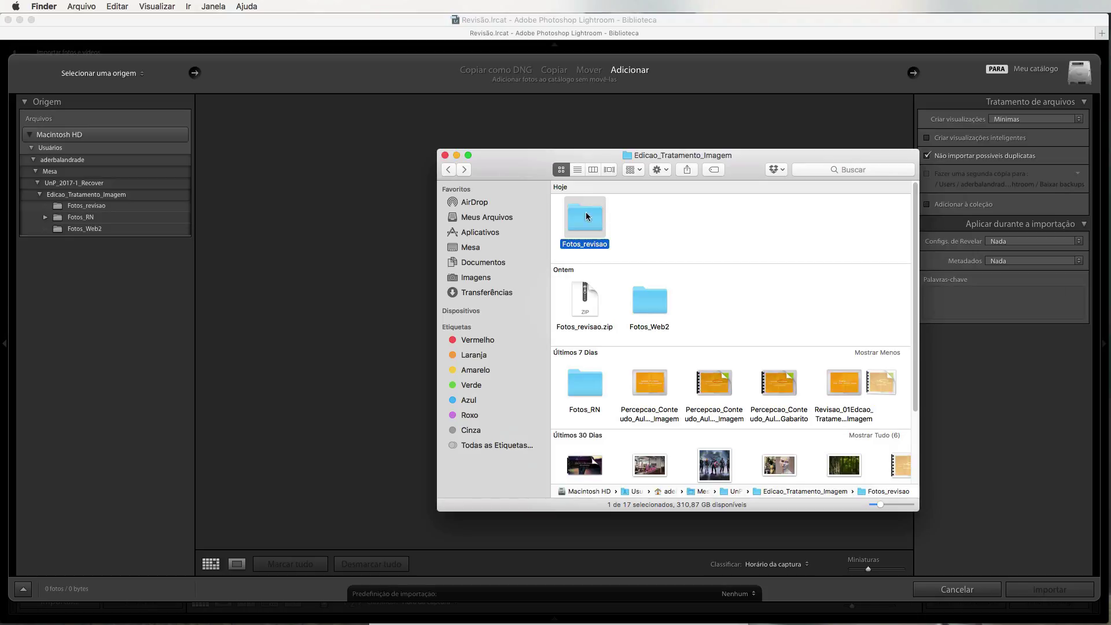
drag(583, 222, 342, 211)
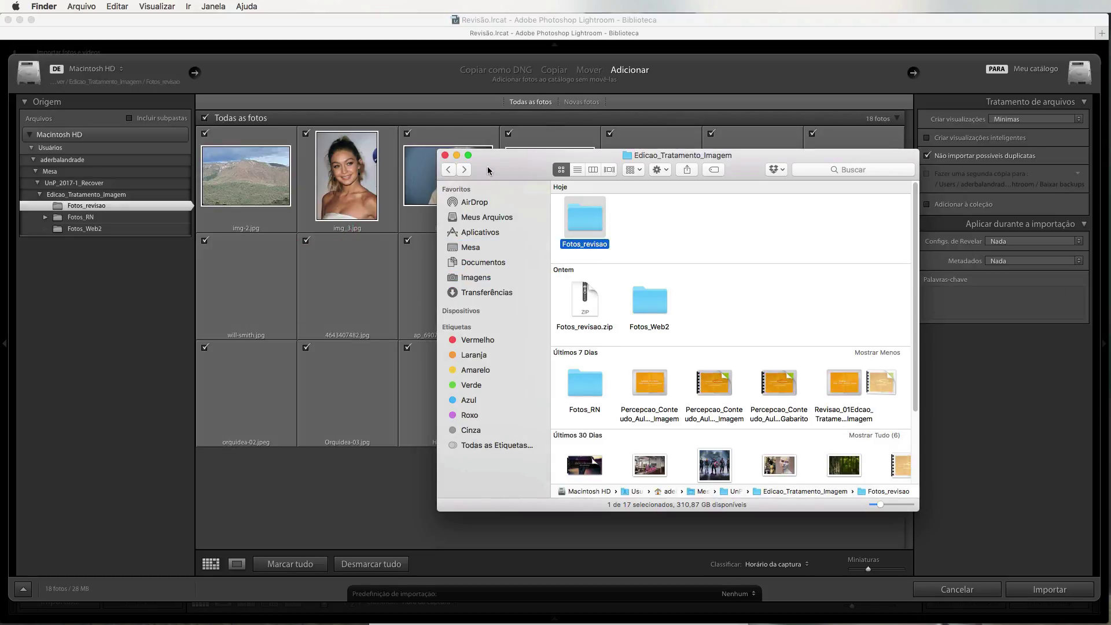
Leave out the magazine cover image and import the other 17 photos into Revisão
click(456, 156)
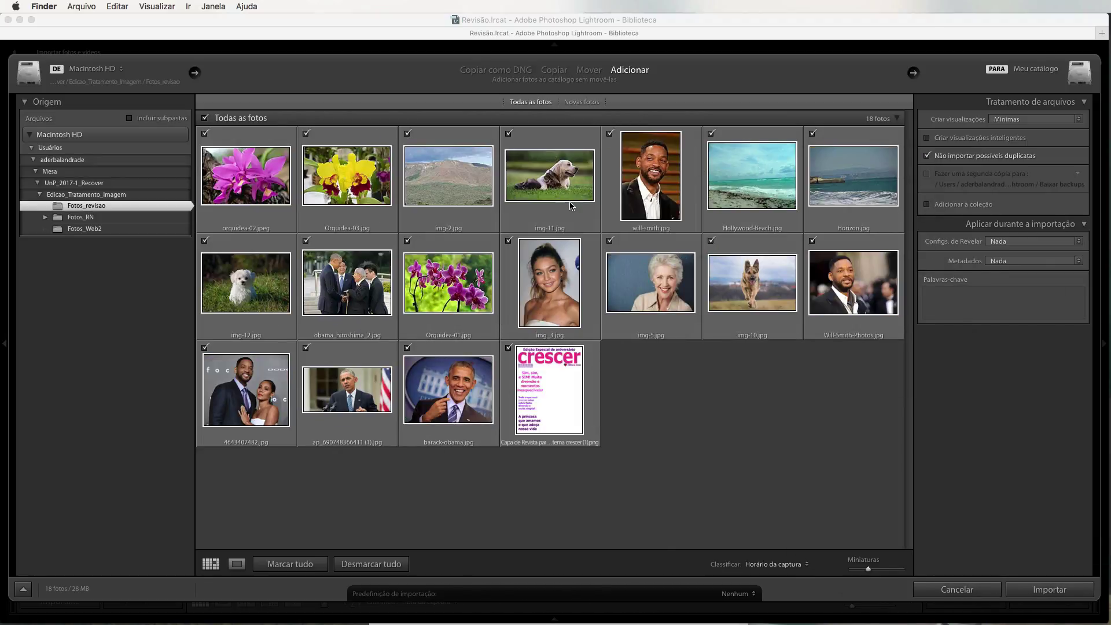
click(509, 349)
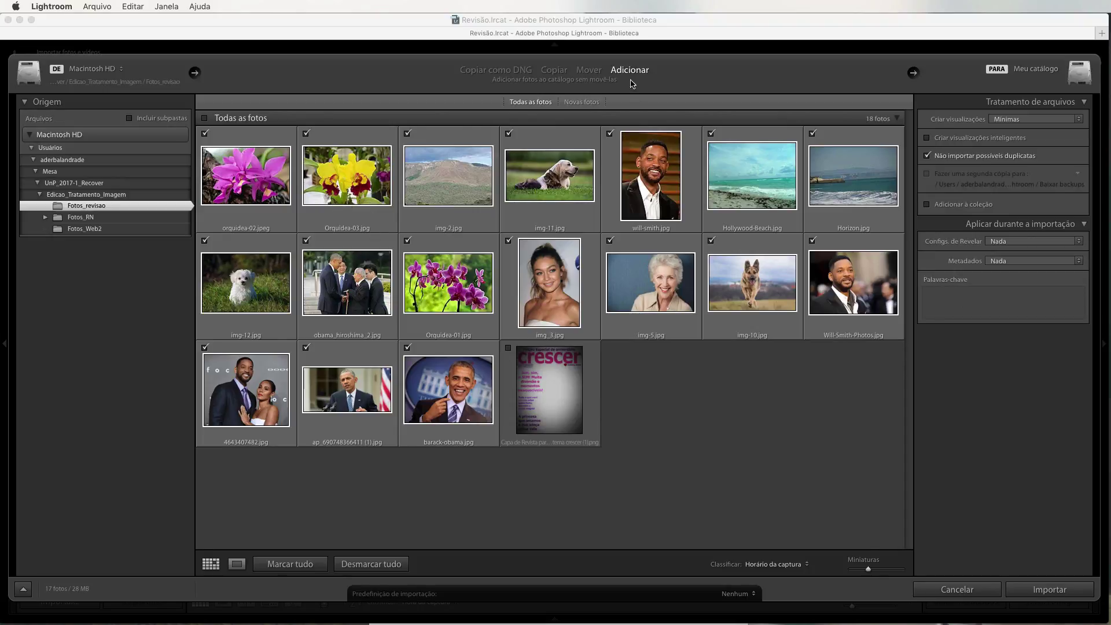
click(1027, 591)
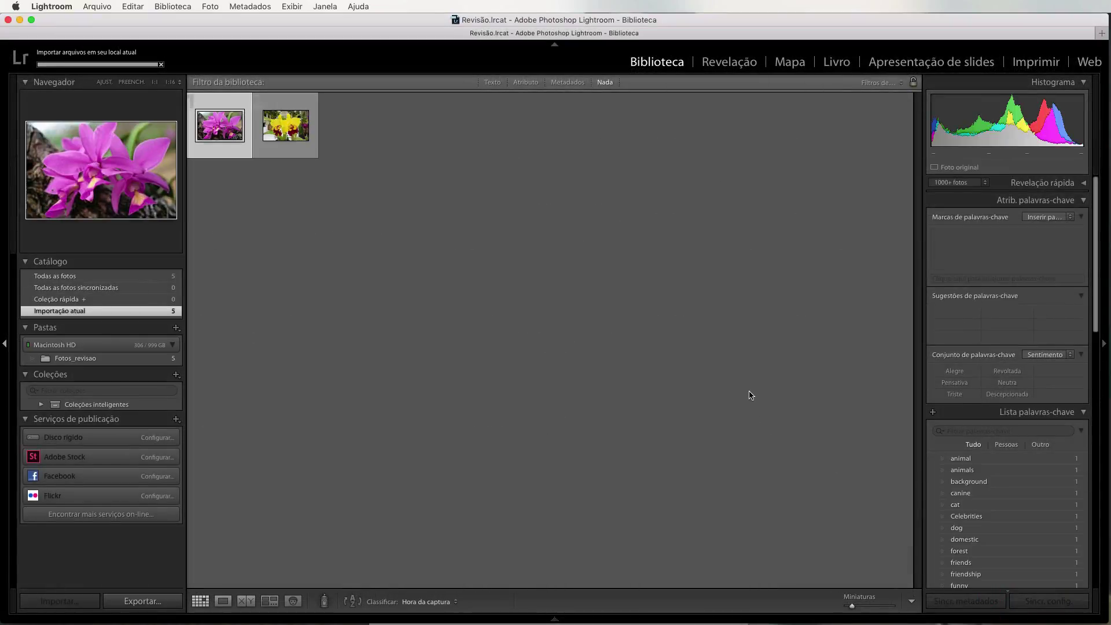